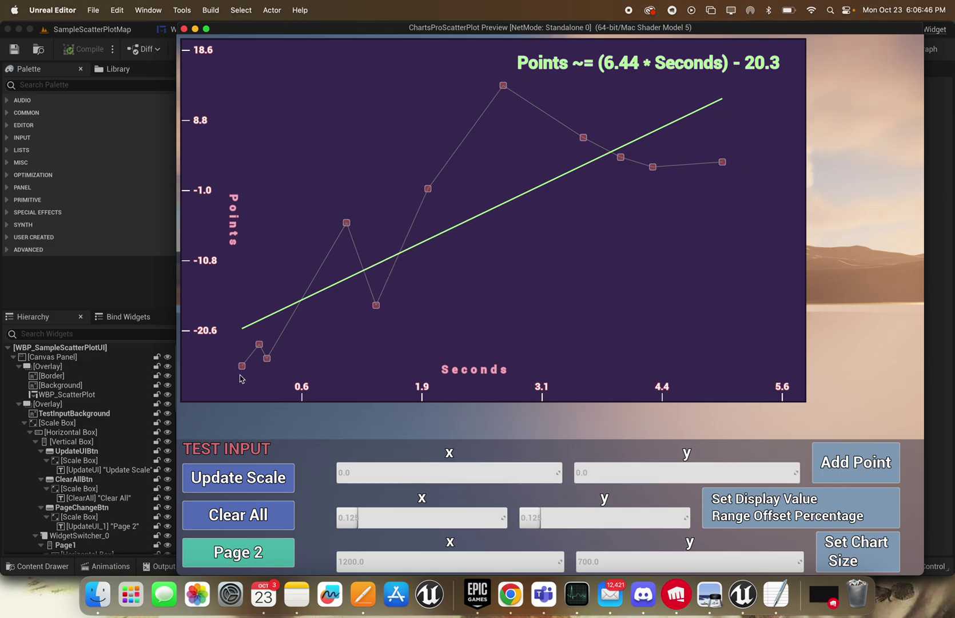
Step: Bring up the data-point value tooltips, ending on the 1.4 s point at -17.0 Points
mouse_move(241, 369)
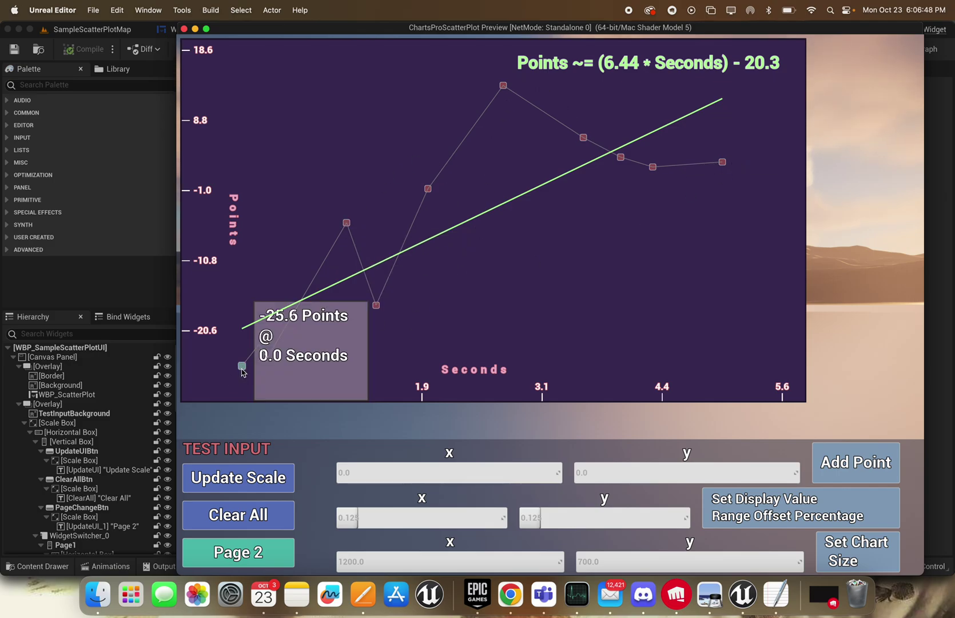
mouse_move(377, 308)
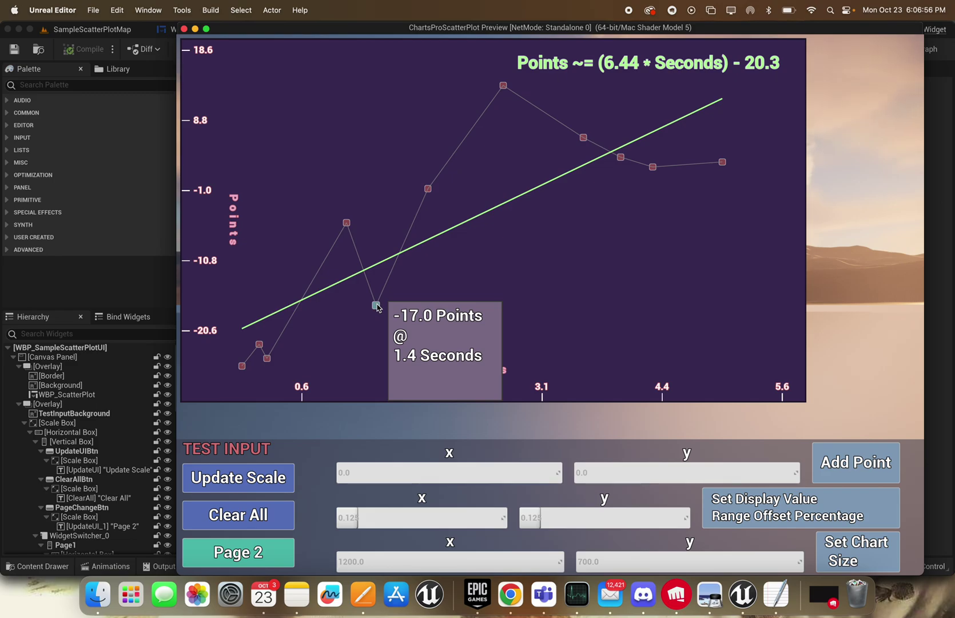
Step: Add points at x 0.66361, y 1.268521 and one with negative x, then update the scale
left_click_drag(412, 473, 419, 472)
left_click_drag(654, 472, 669, 472)
left_click(827, 463)
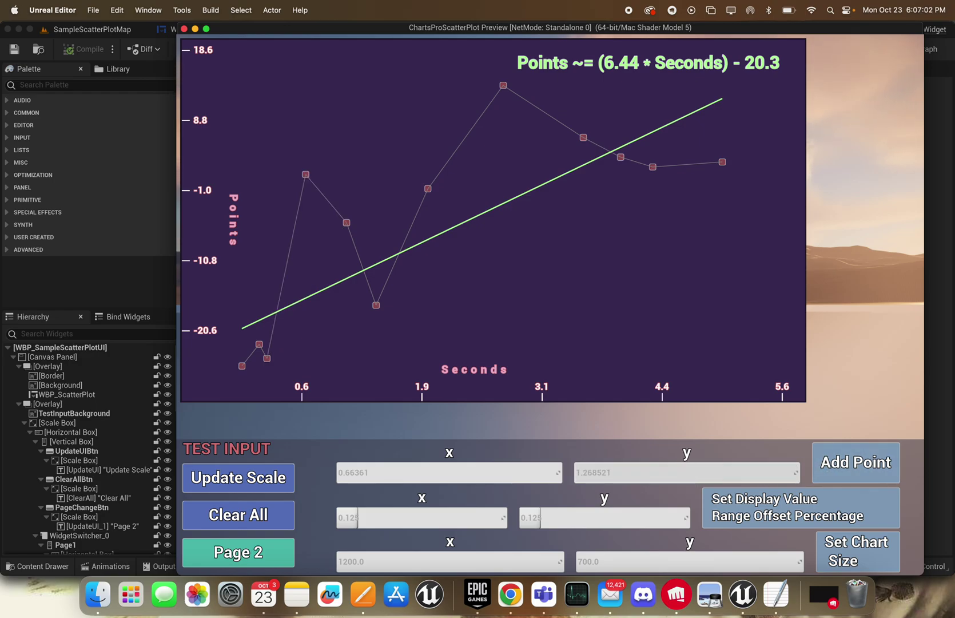
left_click(856, 462)
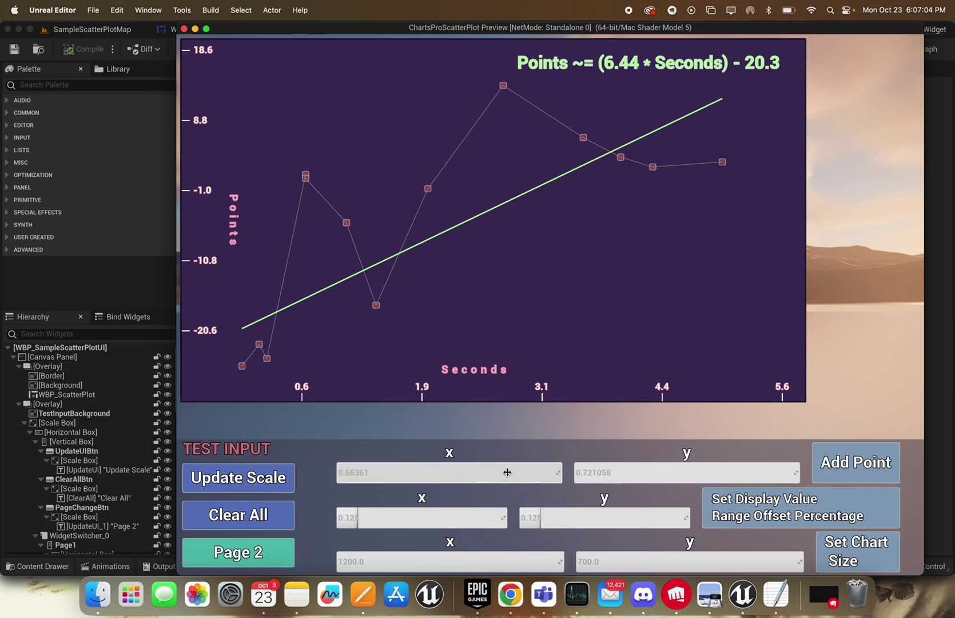
mouse_move(503, 472)
left_mouse_down()
mouse_move(491, 472)
mouse_move(517, 472)
mouse_move(504, 472)
left_mouse_up()
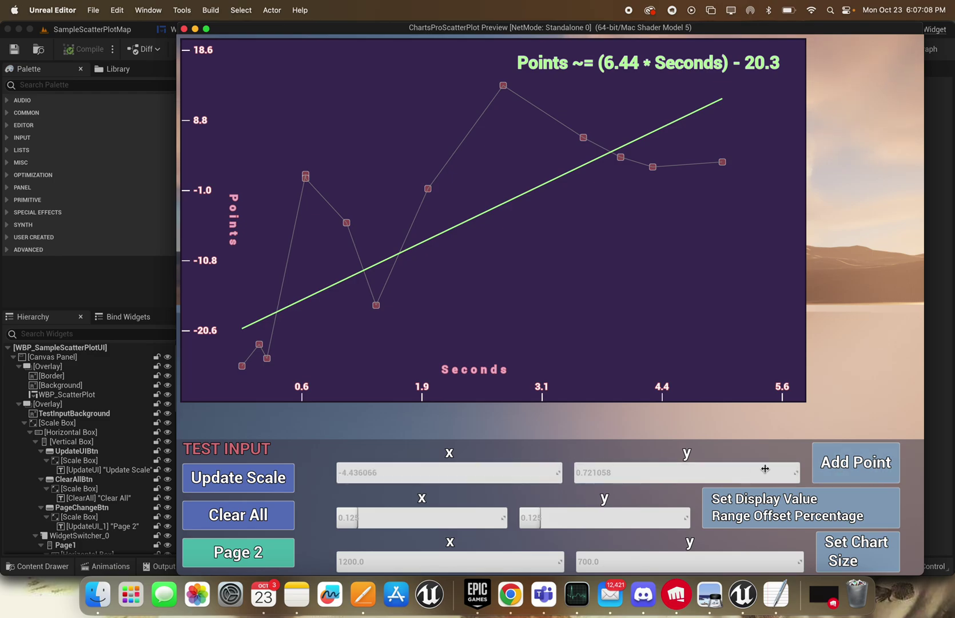
left_click(851, 464)
left_click(214, 481)
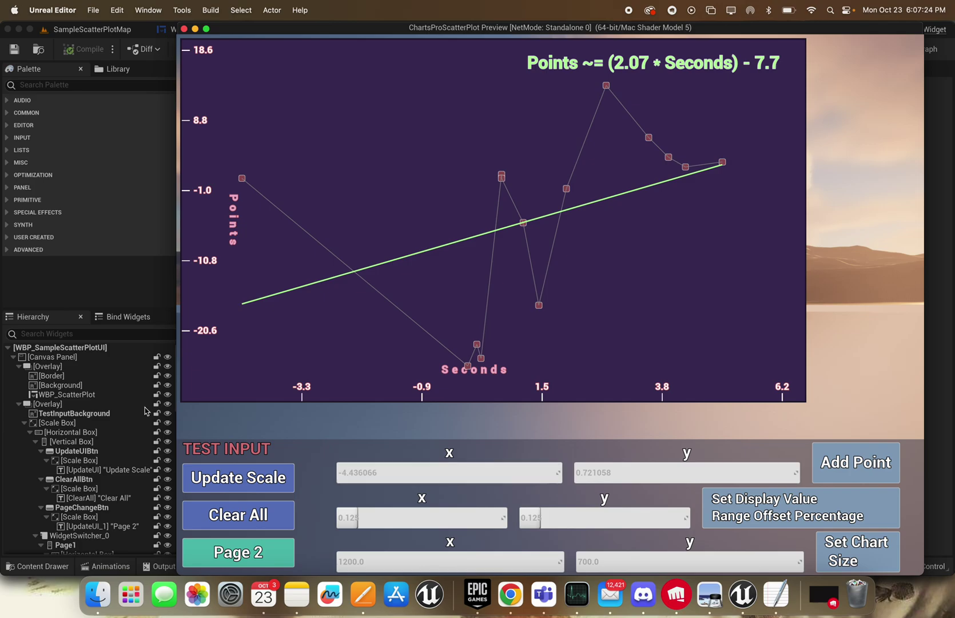
Step: Reset the x and y range offsets to 0.0, then apply offsets of about 0.23
left_click_drag(422, 523, 395, 522)
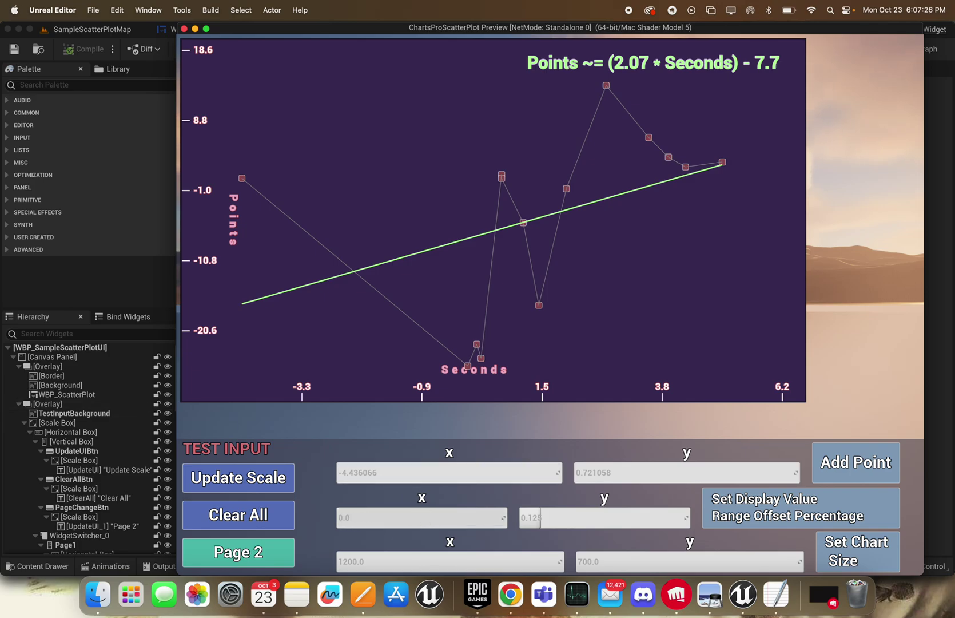
left_click_drag(607, 518, 578, 518)
left_click(825, 514)
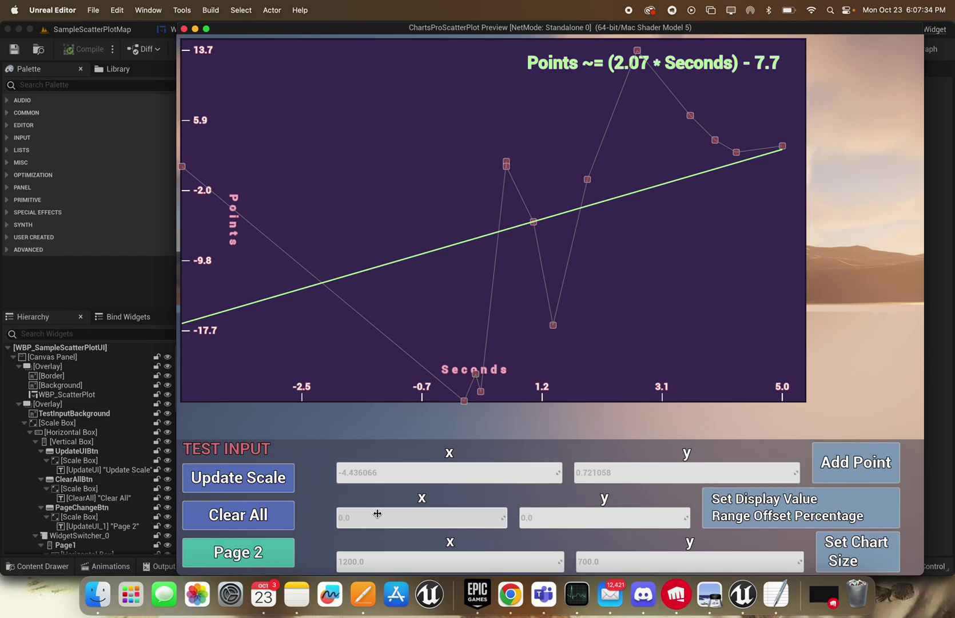
left_click_drag(378, 514, 384, 516)
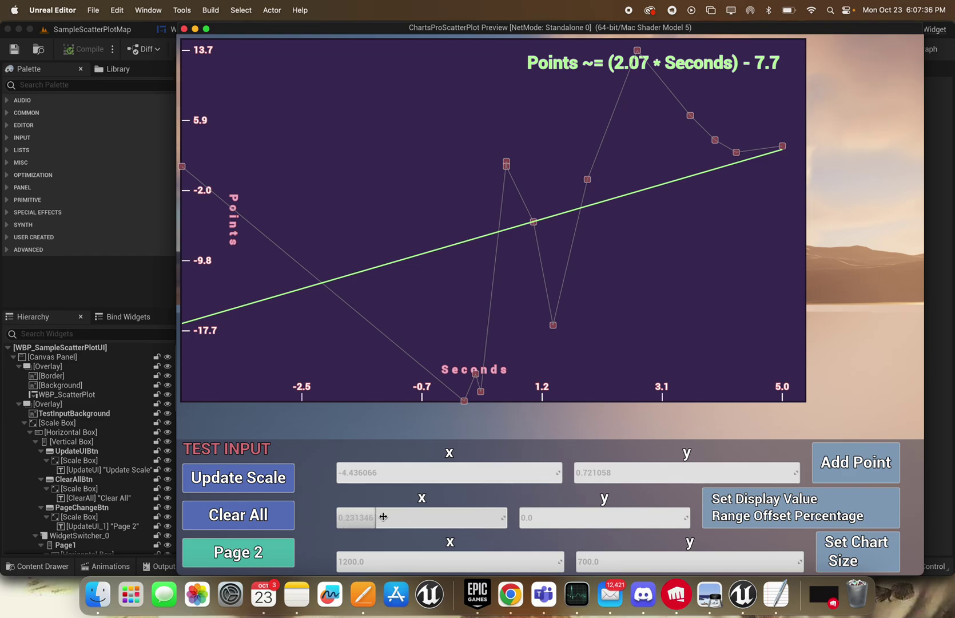
left_click_drag(545, 518, 560, 518)
left_click(732, 511)
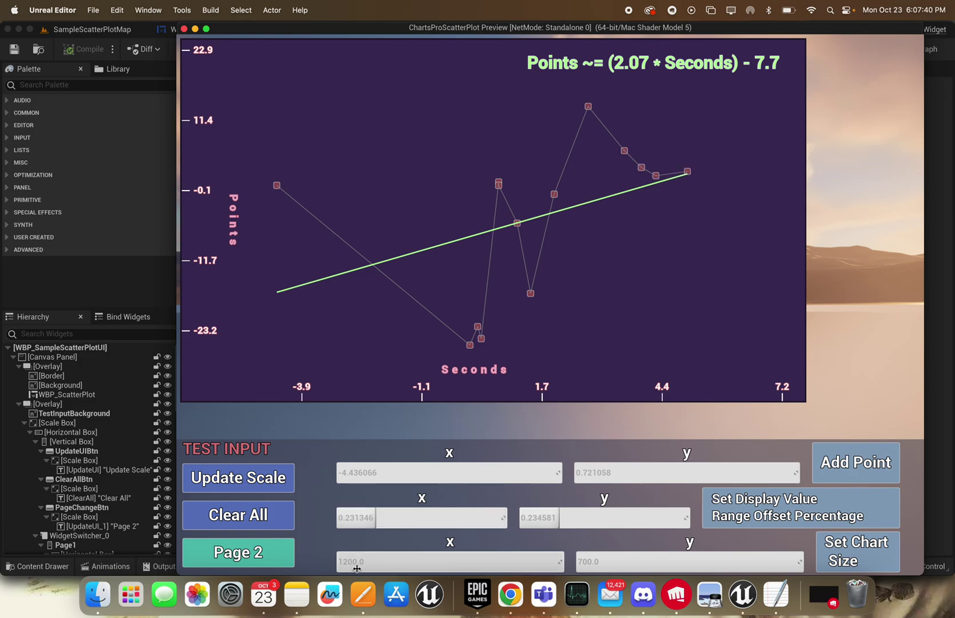
Step: Set the chart size to about 1335 wide by 674 tall
left_click_drag(352, 562, 360, 561)
left_click_drag(785, 553, 761, 558)
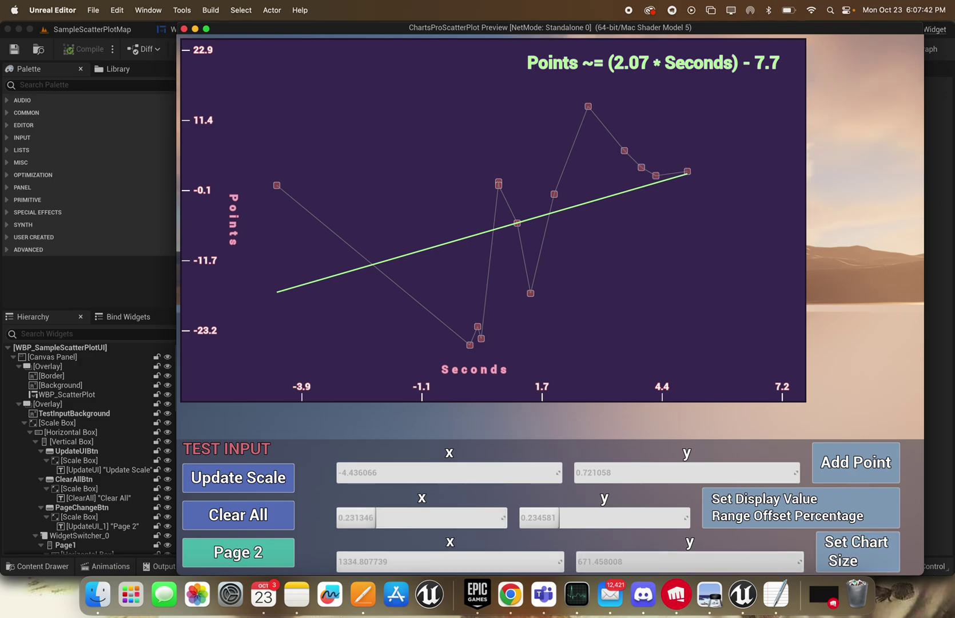
left_click(823, 552)
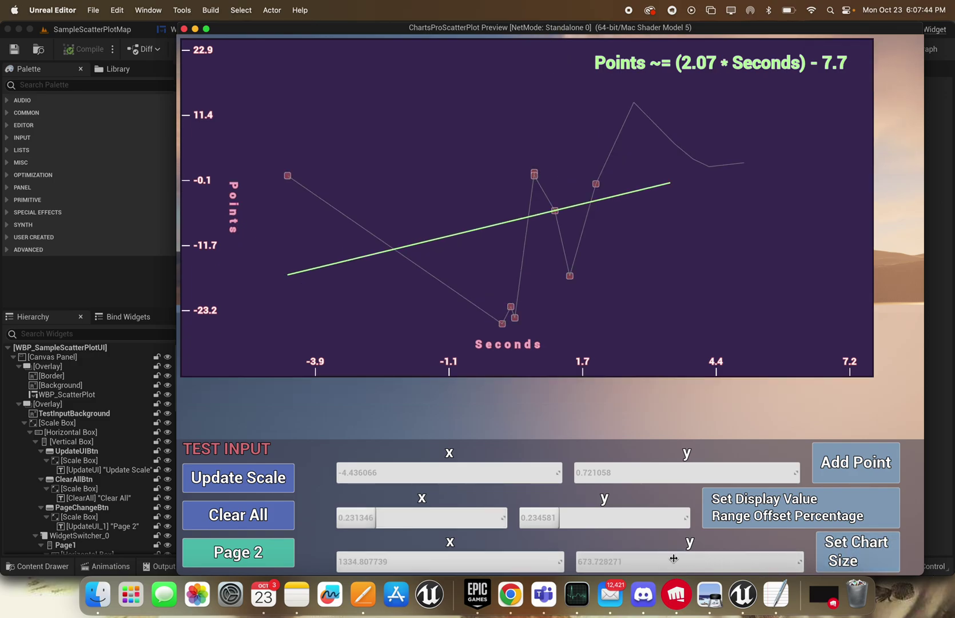
left_click_drag(673, 558, 687, 558)
left_click(849, 547)
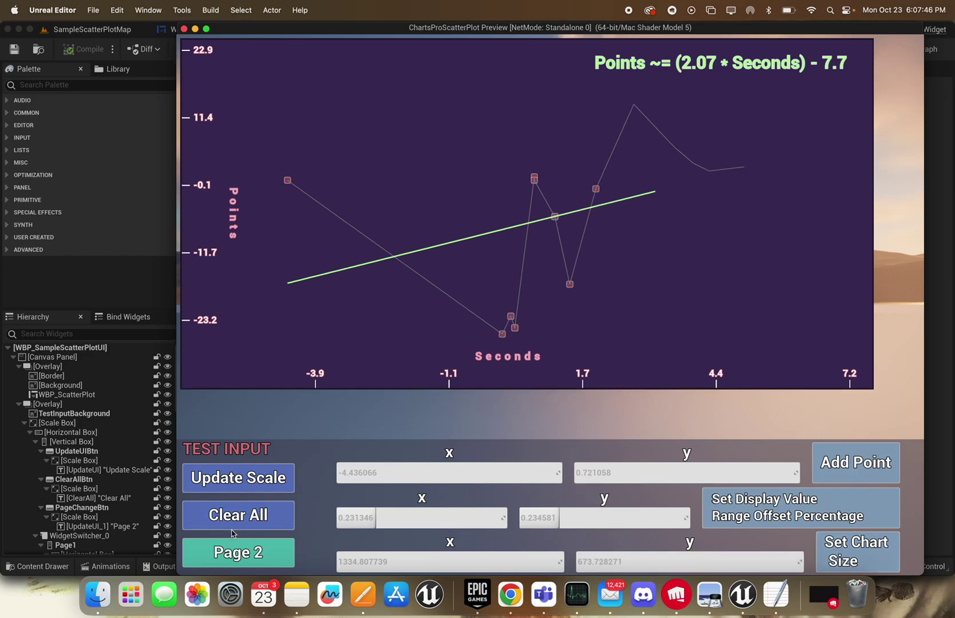
Step: On Page 2, toggle Show Point Markers and Animate Changes off and back on
left_click(283, 543)
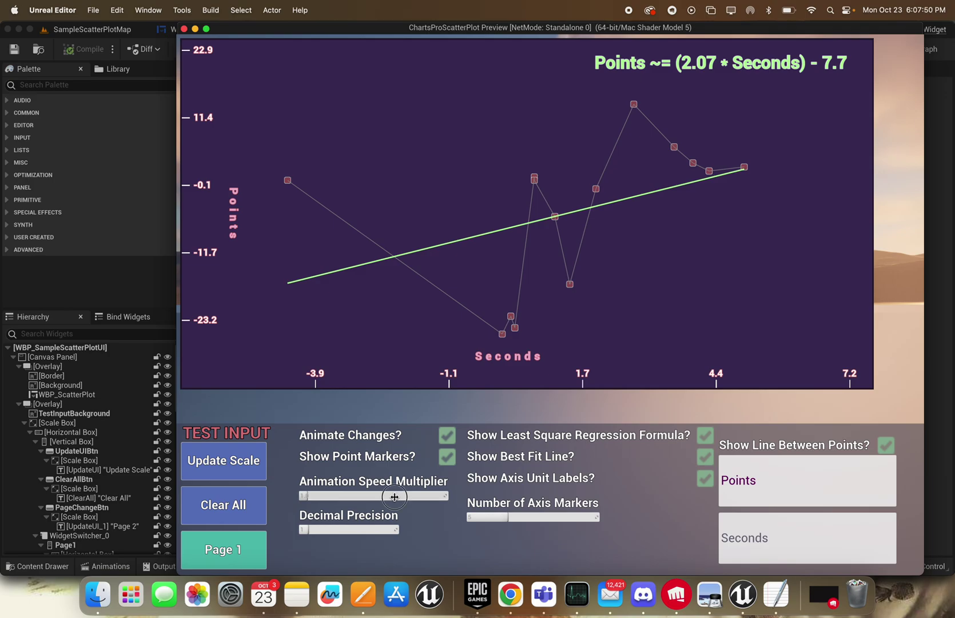
left_click(441, 454)
left_click(440, 452)
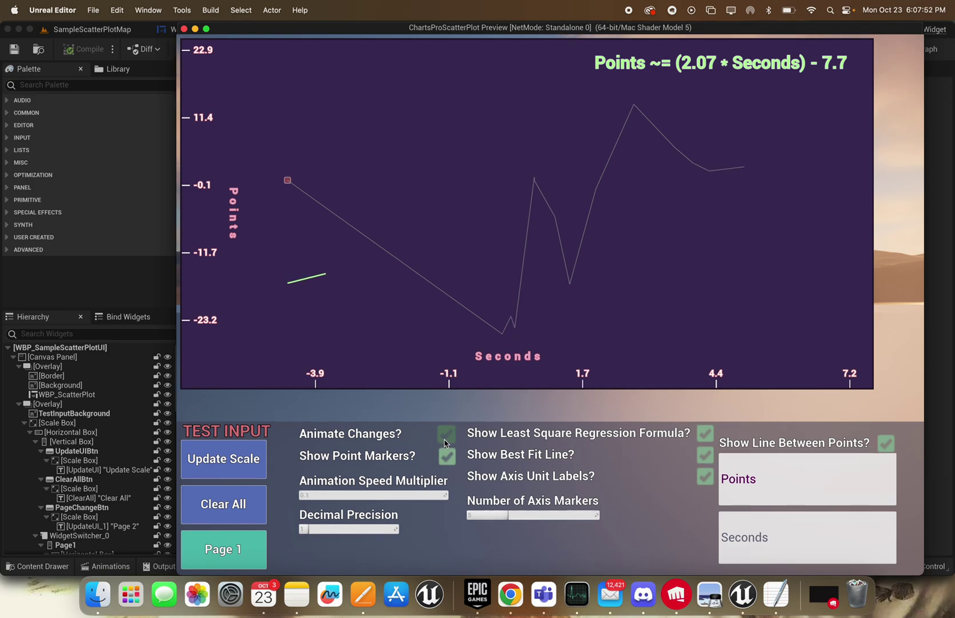
left_click(444, 441)
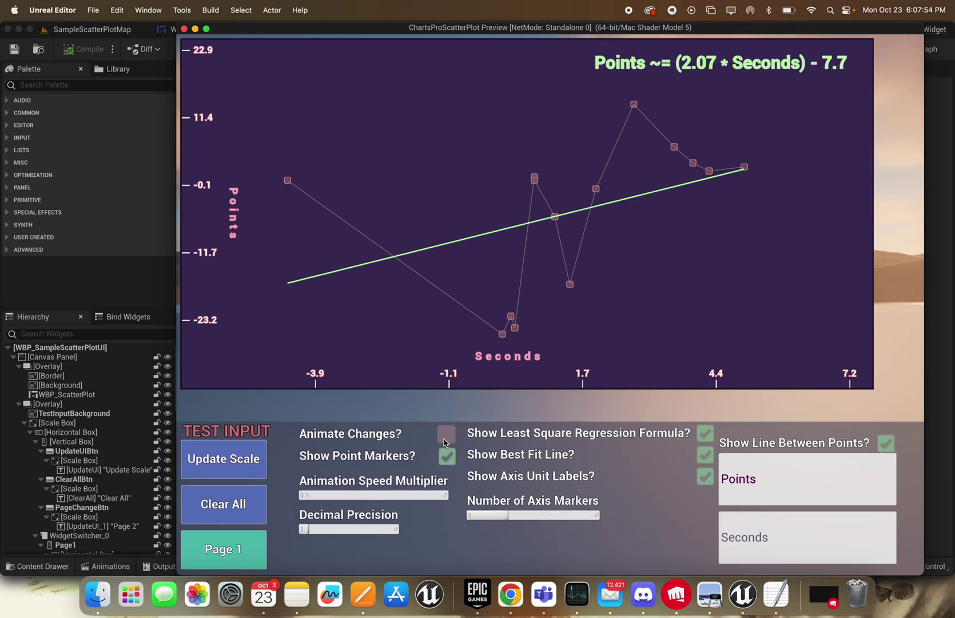
left_click(445, 436)
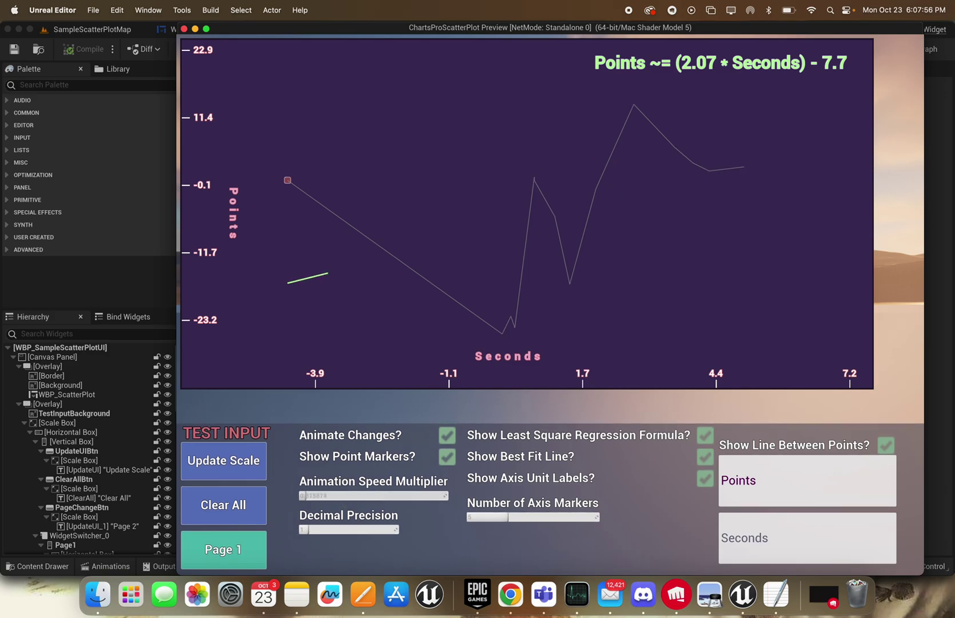
left_click(449, 455)
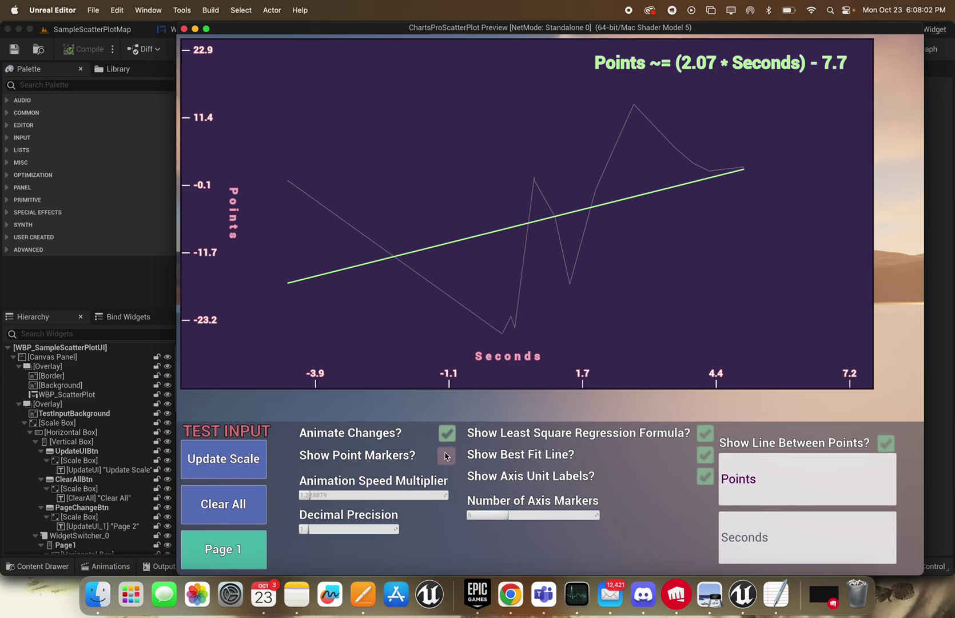
left_click(446, 457)
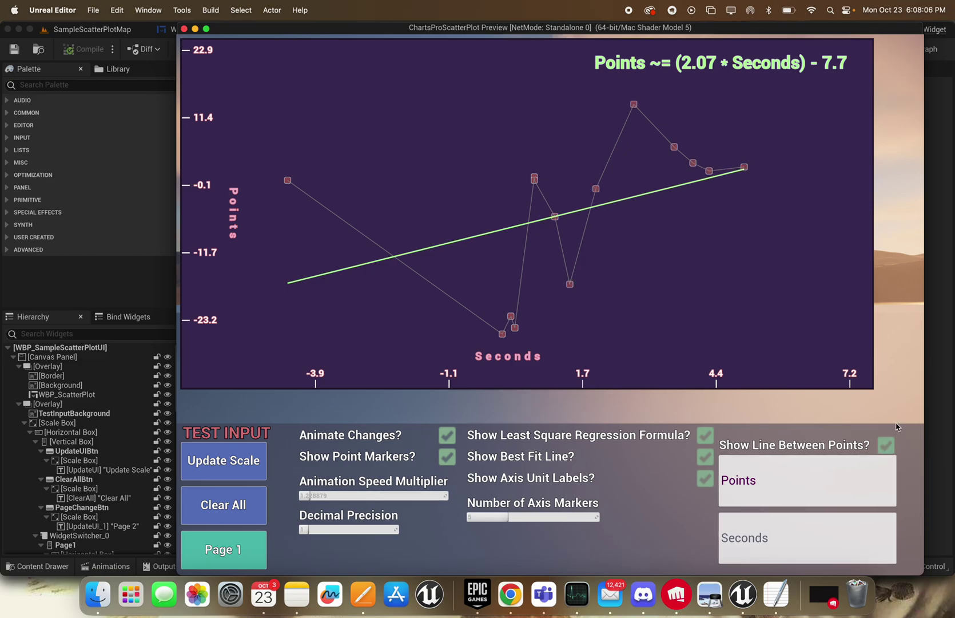
Step: Toggle the connecting lines, regression formula, best-fit line and axis labels off and back on
left_click(887, 446)
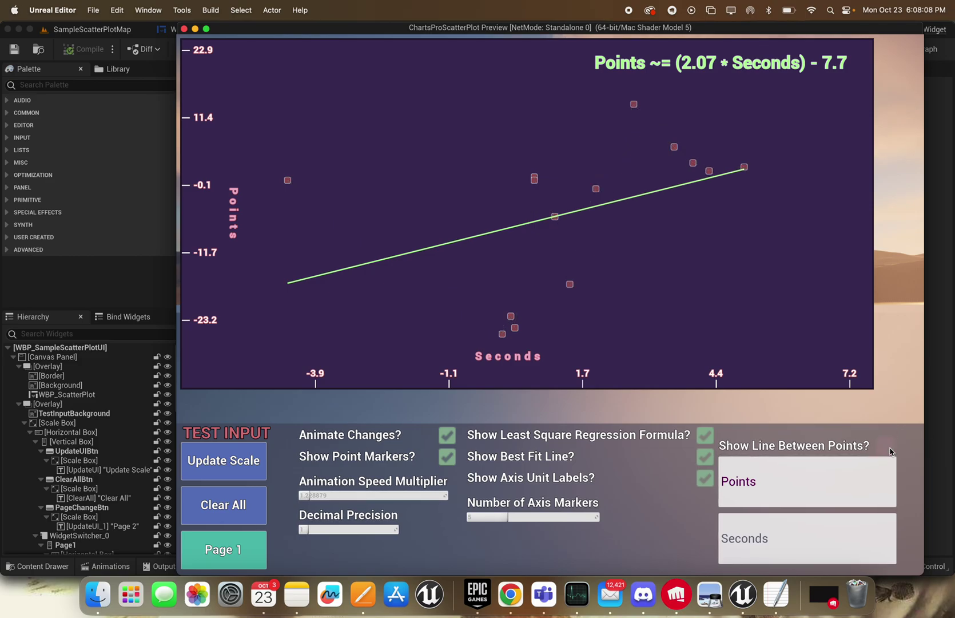
left_click(886, 446)
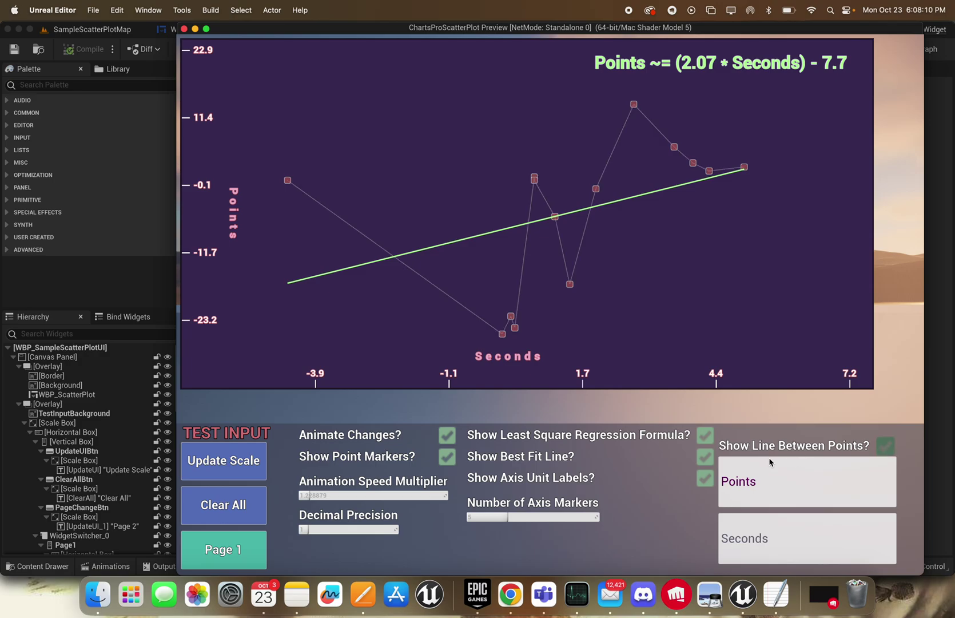
left_click(705, 435)
left_click(701, 437)
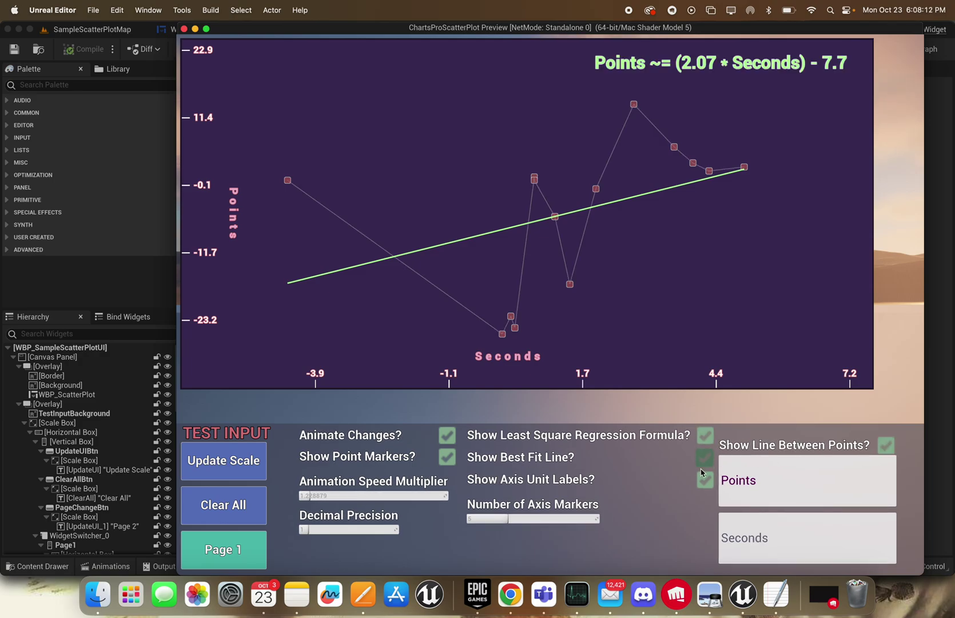
left_click(705, 459)
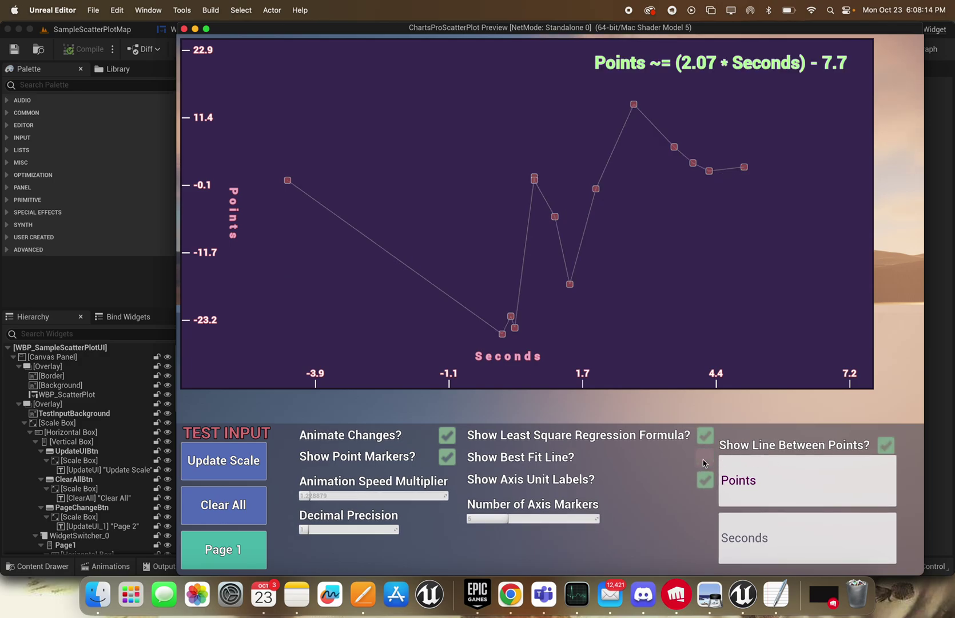
left_click(704, 460)
left_click(708, 486)
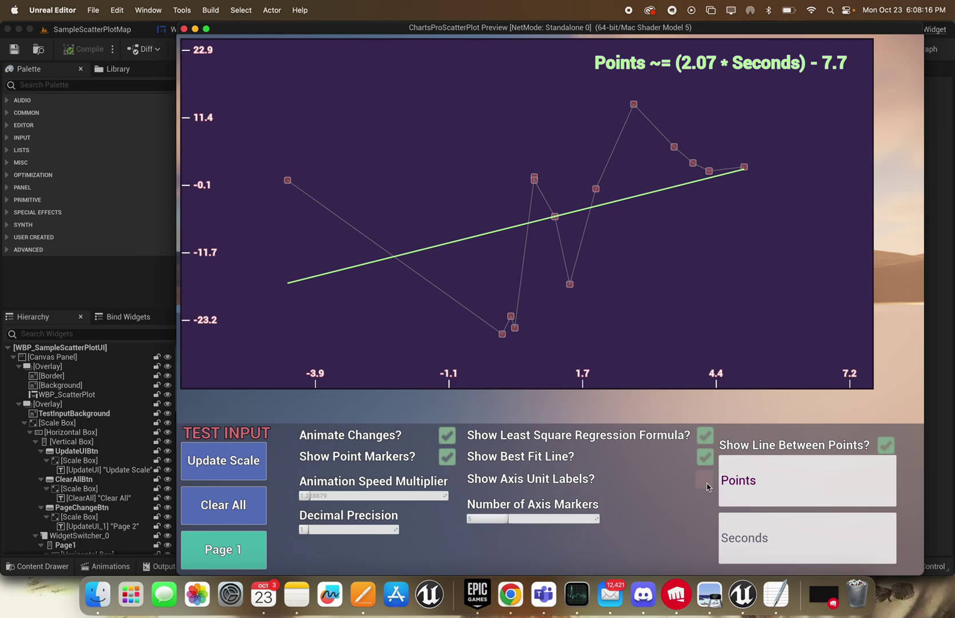
left_click(705, 479)
Step: Set the axis markers to 3 and the decimal precision to three places
left_click_drag(497, 518, 468, 517)
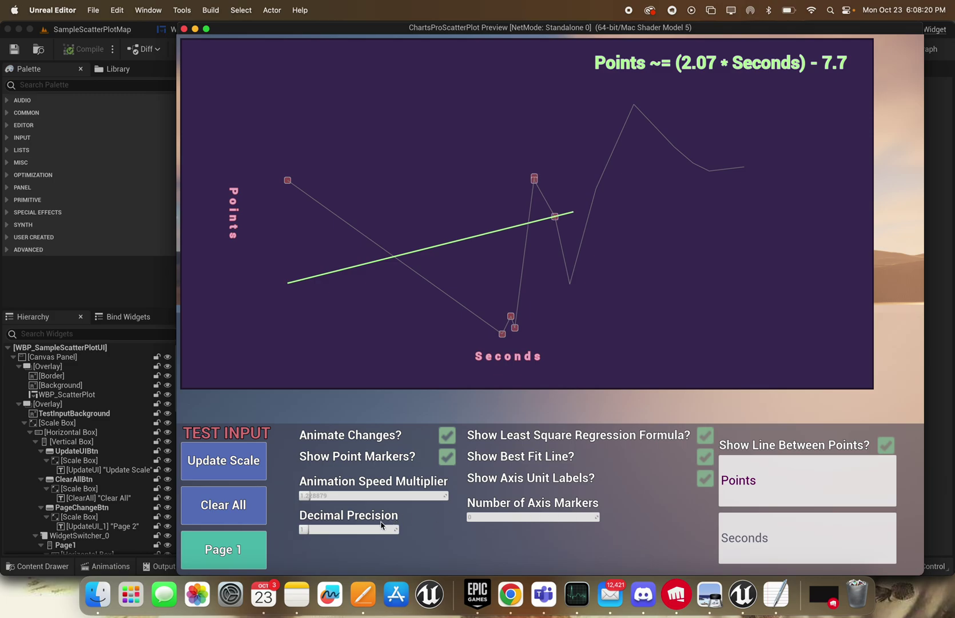
left_click(490, 517)
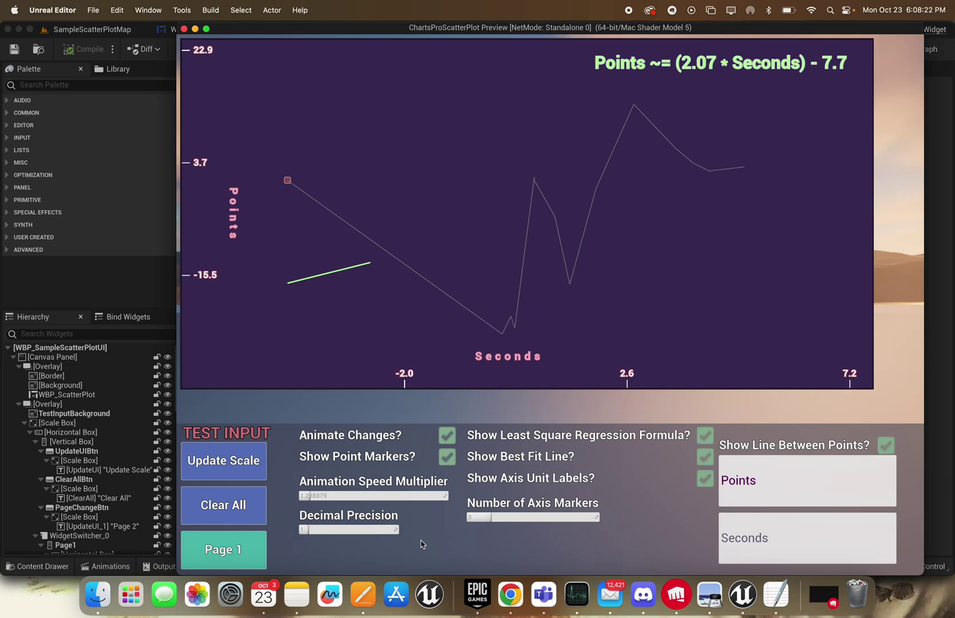
left_click(349, 527)
left_click_drag(349, 527, 330, 528)
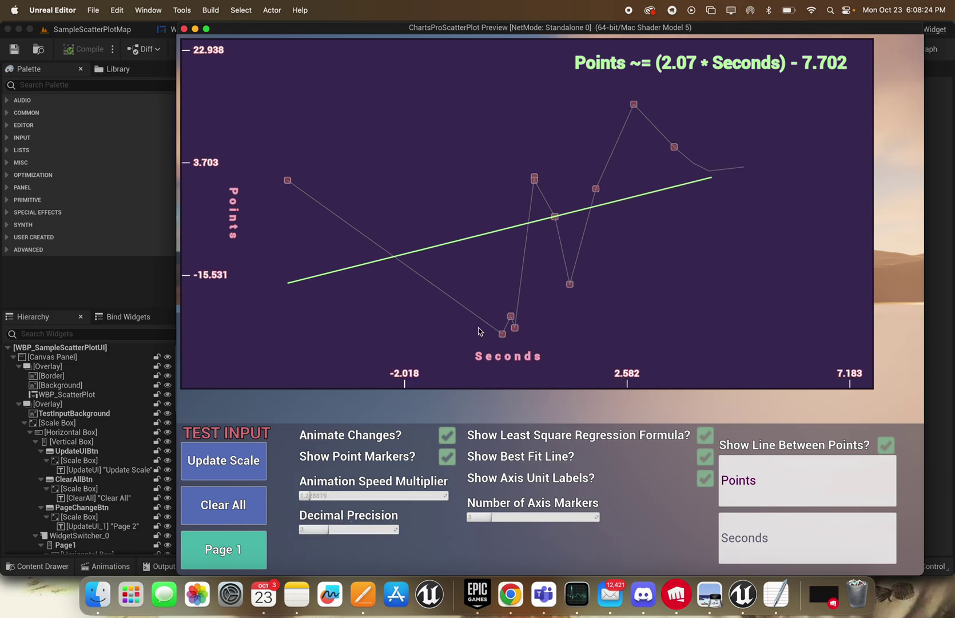
Step: Type 's' into the Points label and 'sdfsd' into the Seconds label, then clear all points
mouse_move(515, 328)
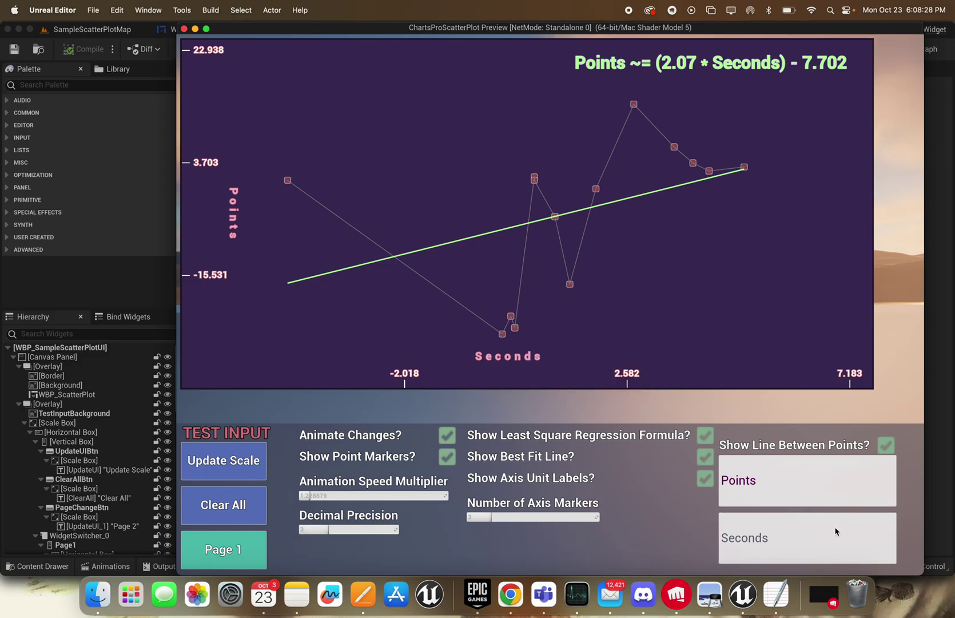
left_click(789, 474)
type("s")
left_click(793, 533)
type("sdf")
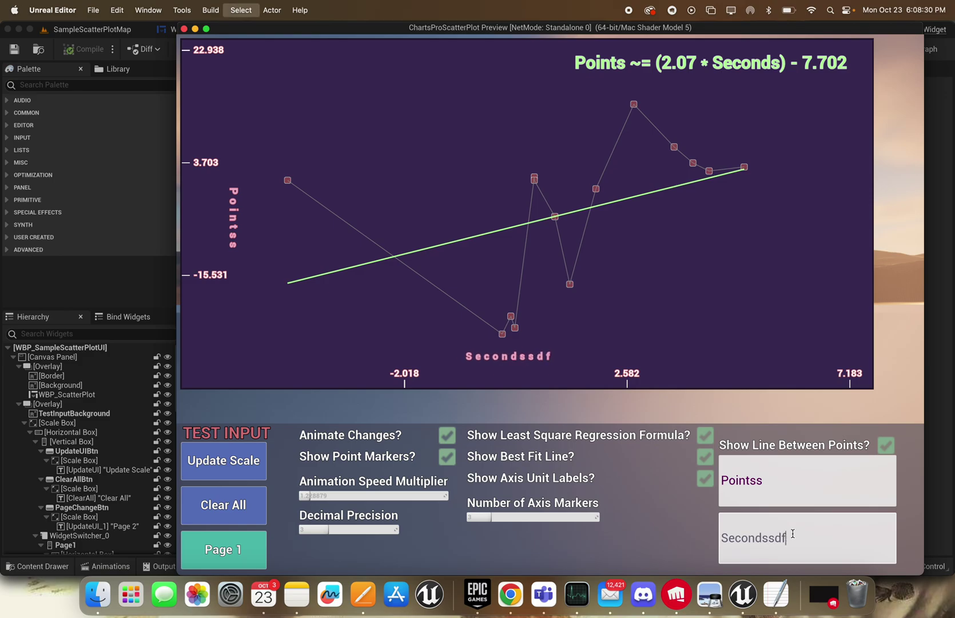
type("sd")
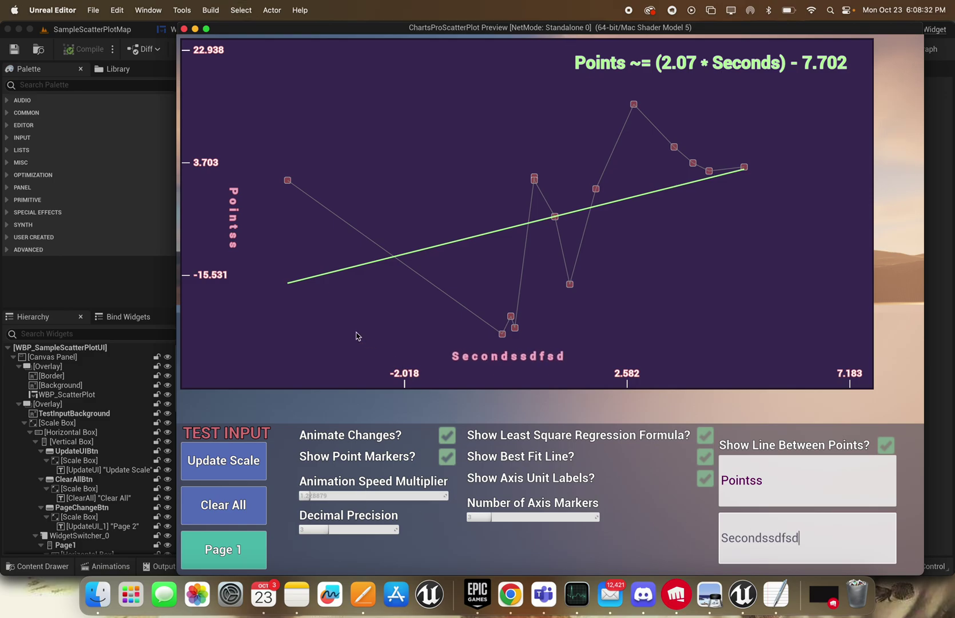
left_click(224, 505)
Step: Stop the preview and inspect WBP_ScatterPlot's Details: 0 points, 1200 × 700 size, Seconds/Points labels
key("Escape")
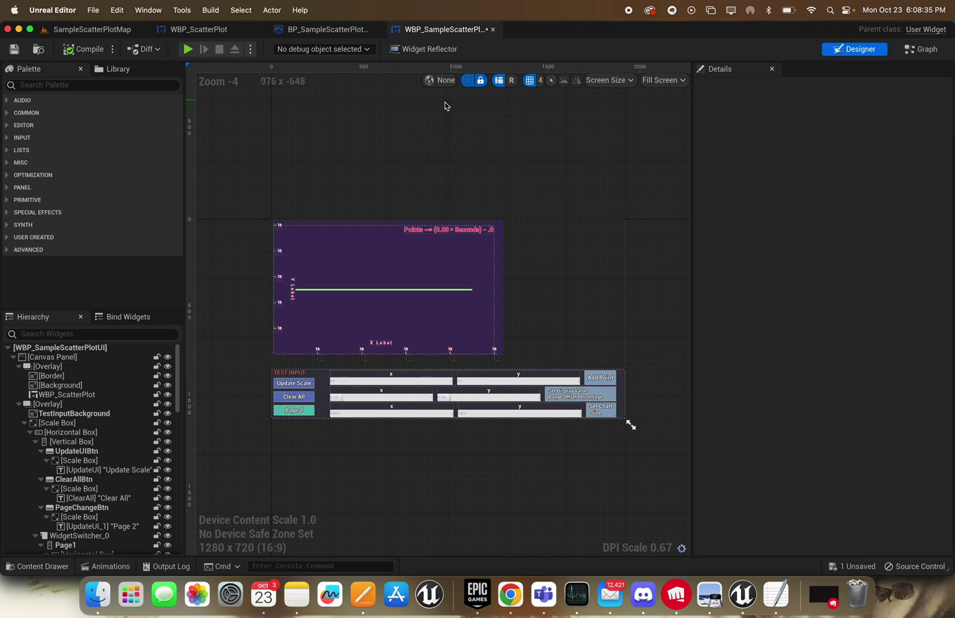
left_click(802, 131)
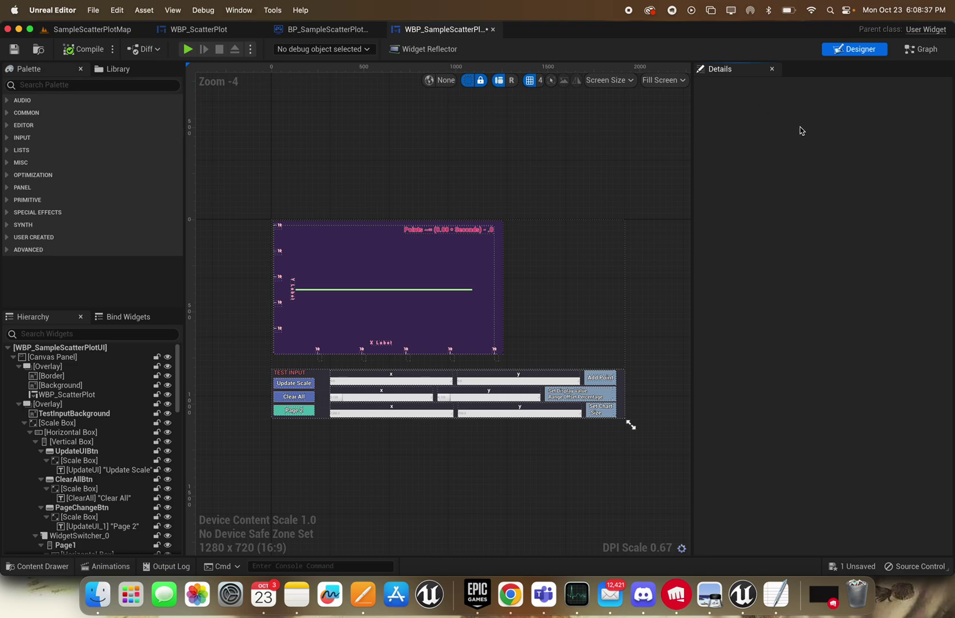
left_click(342, 275)
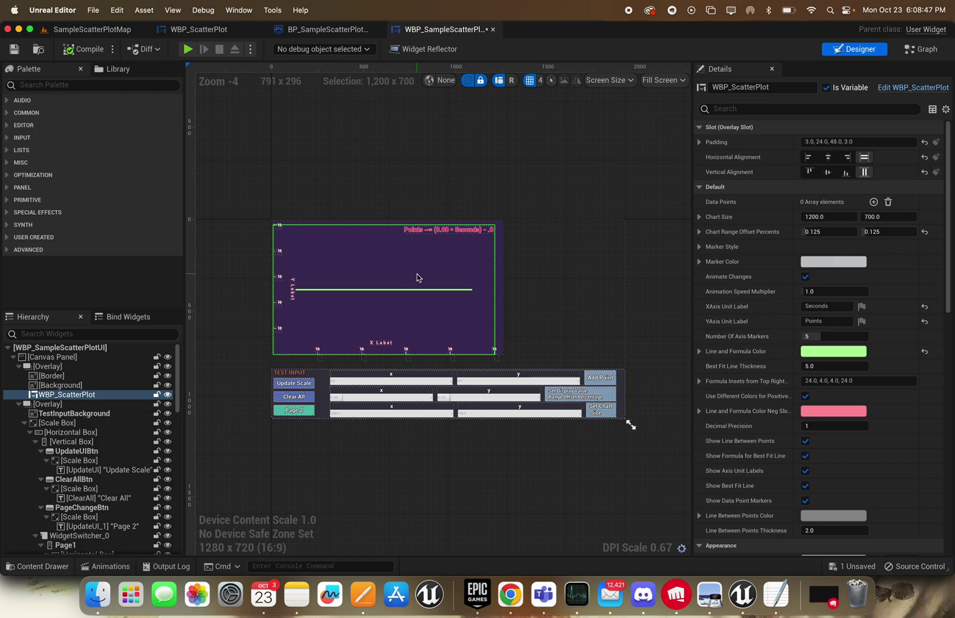
scroll(761, 367, "down", 1)
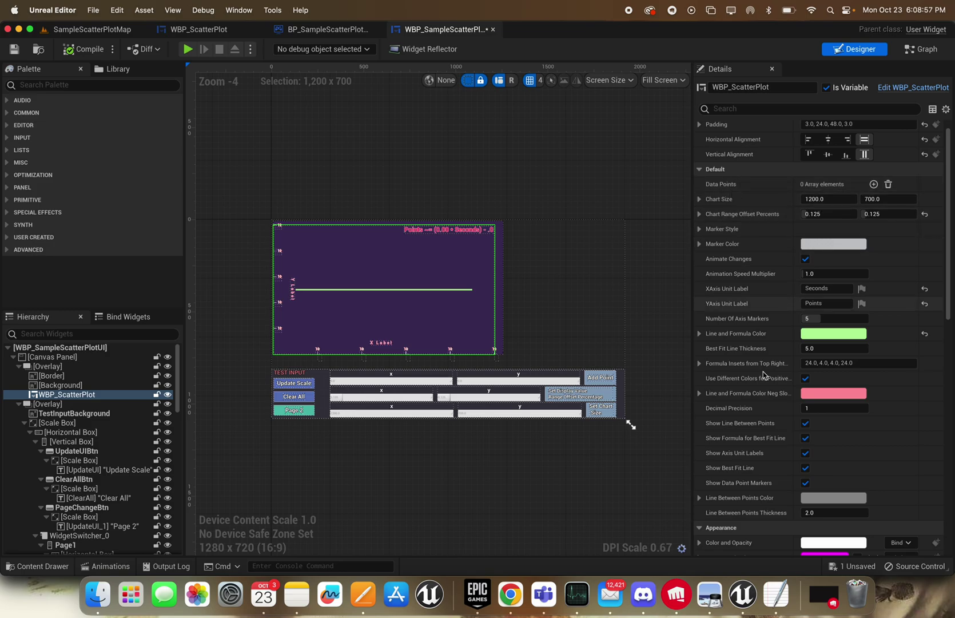
Step: Add a Create Widget node to the UI blueprint's event graph
left_click(921, 49)
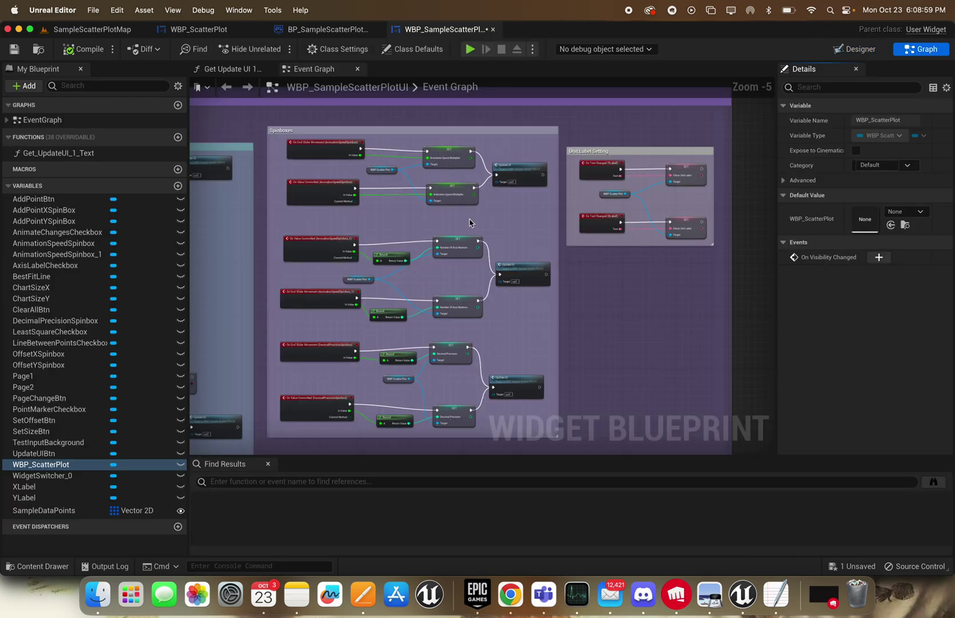
right_click(364, 263)
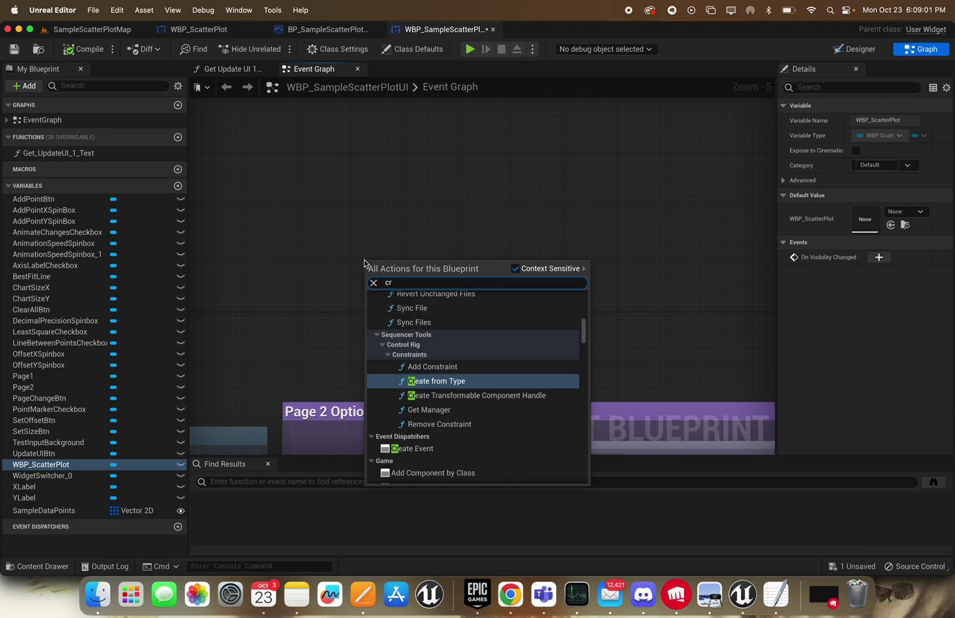
type("create widget")
key("Return")
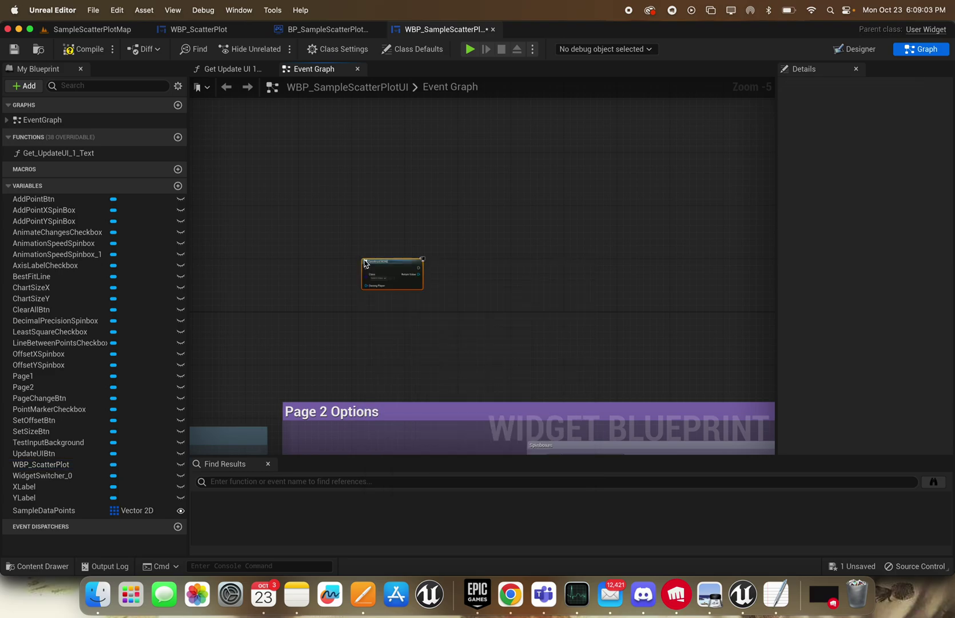
Step: Set the node's Class to WBP_ScatterPlot, move it higher and select it
left_click(382, 280)
type("scatter")
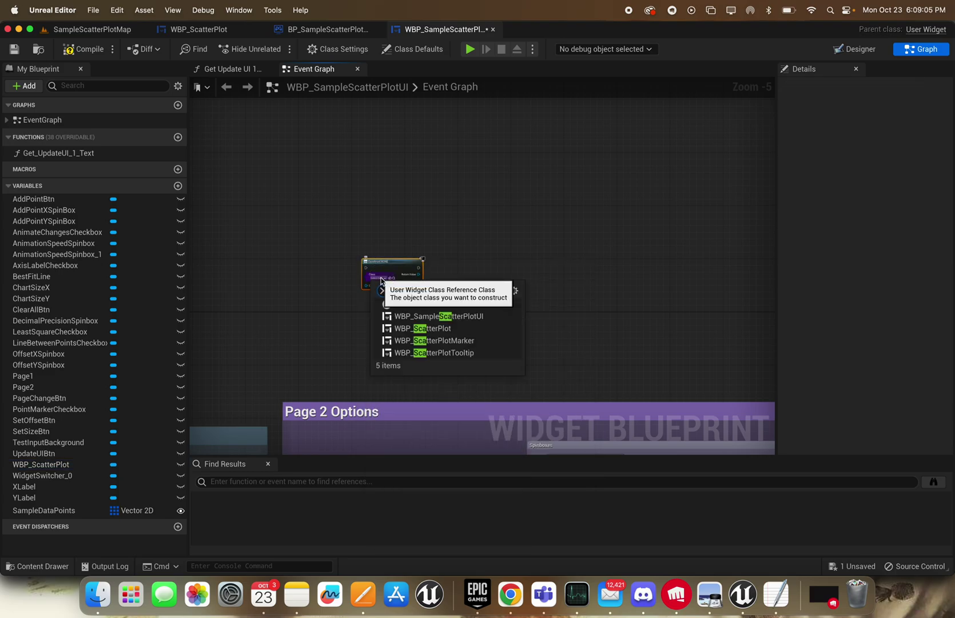
left_click(424, 328)
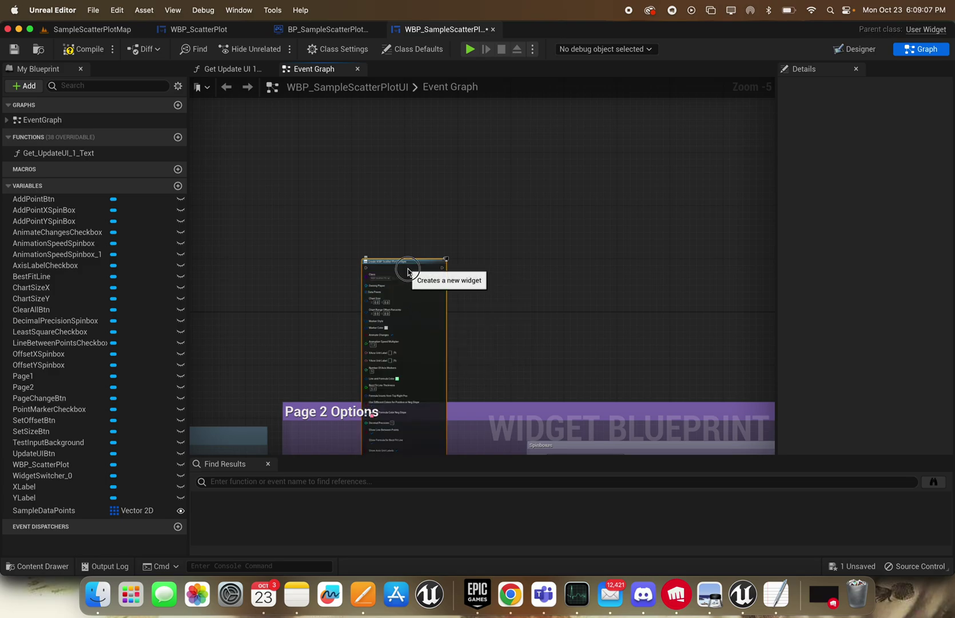
left_click_drag(409, 262, 409, 125)
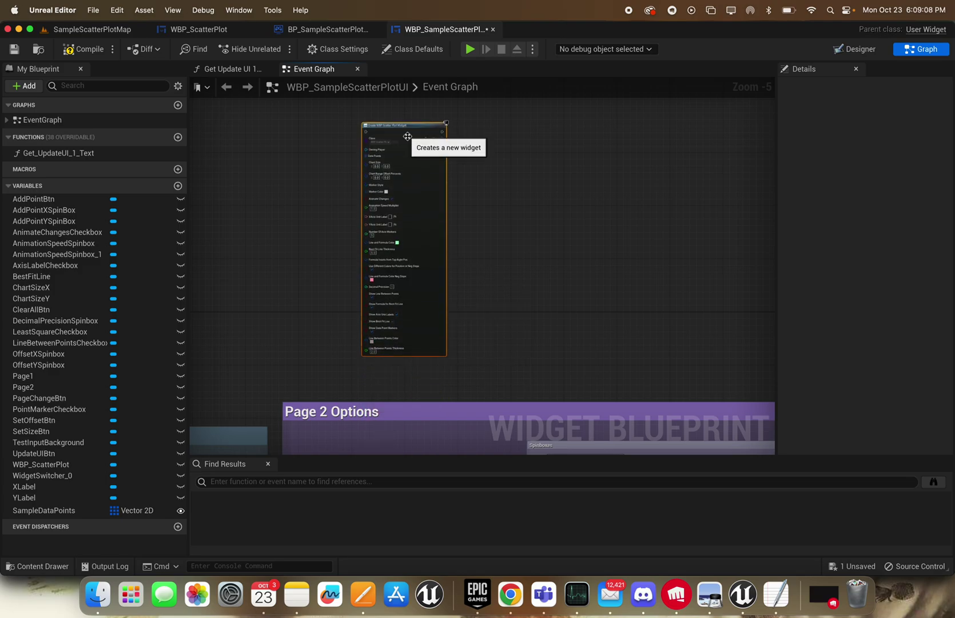
left_click(307, 262)
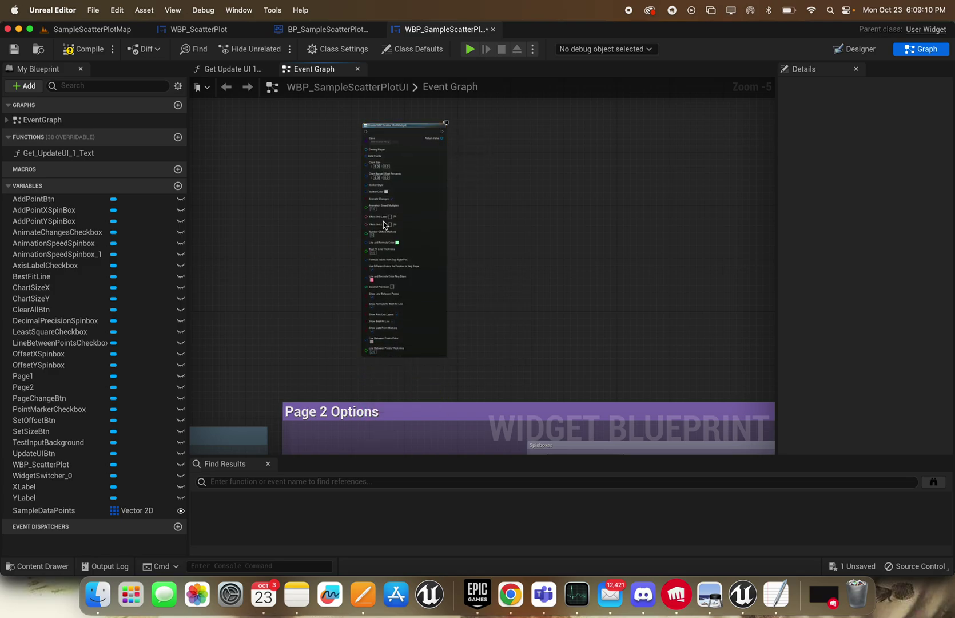
left_click(409, 127)
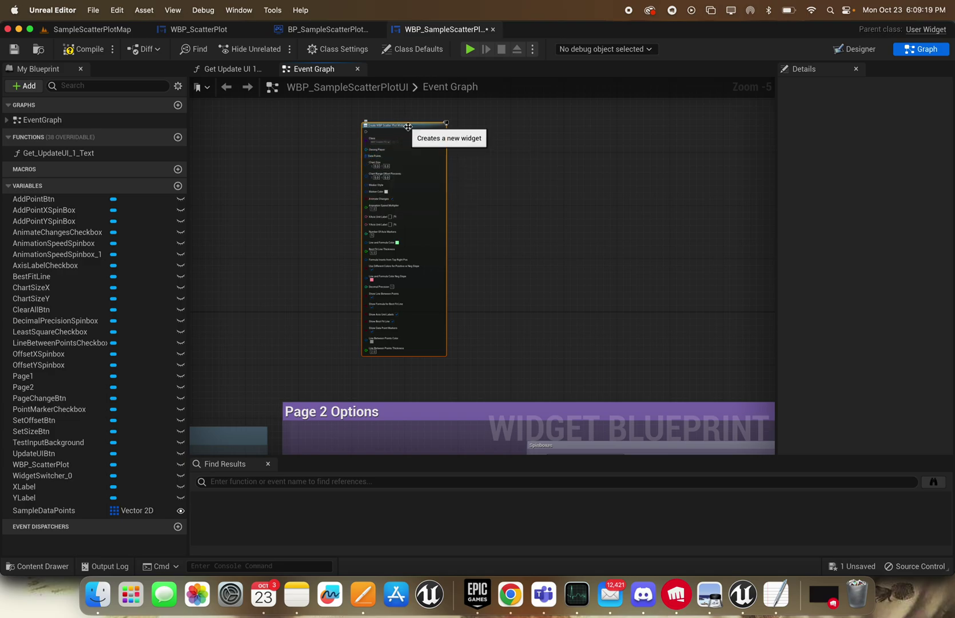
key("Delete")
scroll(273, 390, "down", 3)
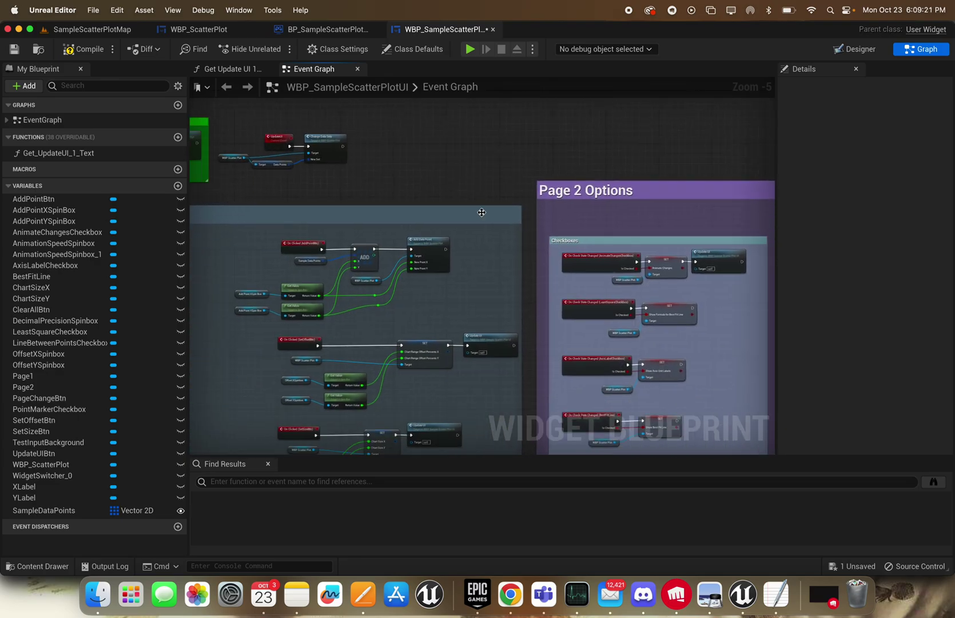
scroll(274, 390, "up", 3)
right_click_drag(456, 262, 469, 266)
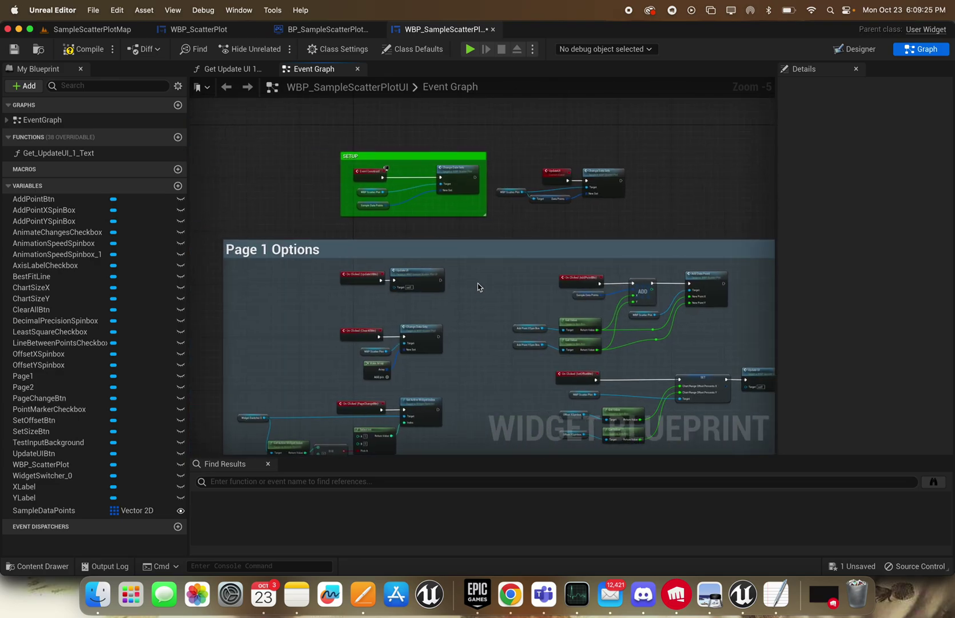
right_click_drag(505, 337, 440, 267)
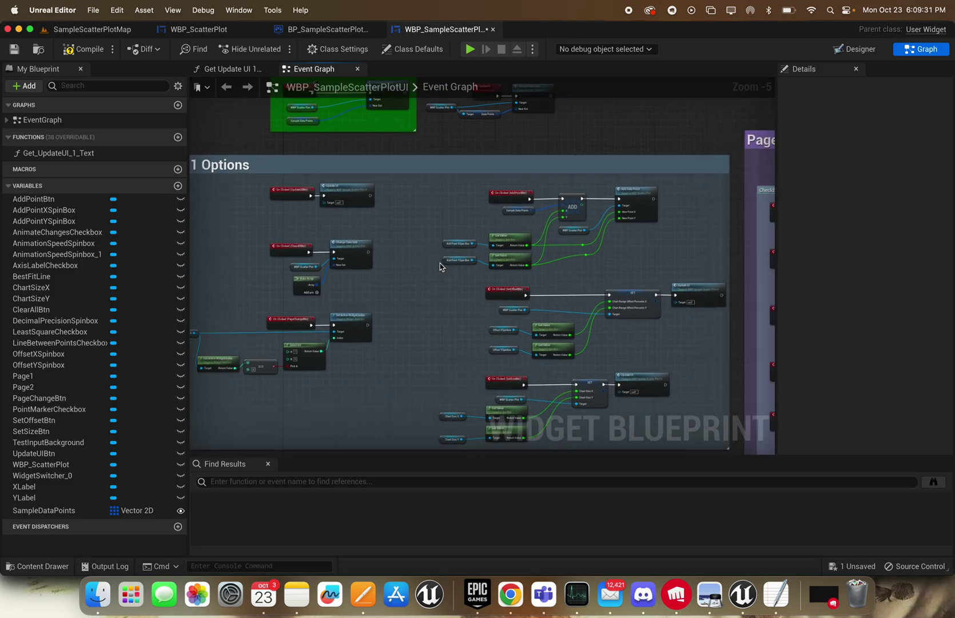
right_click_drag(448, 332, 247, 298)
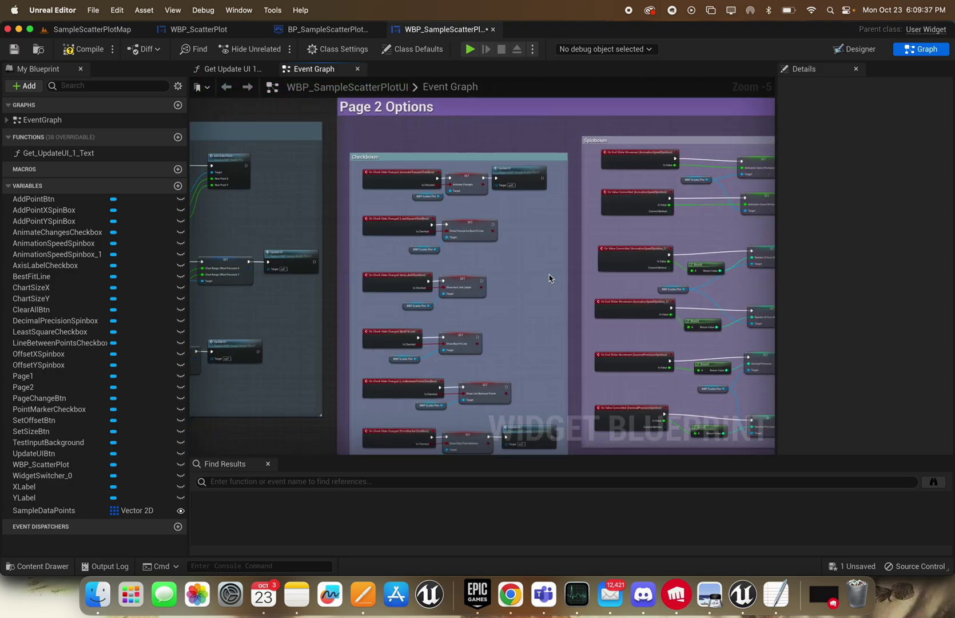
right_click_drag(548, 295, 446, 323)
scroll(419, 254, "up", 5)
scroll(424, 290, "up", 1)
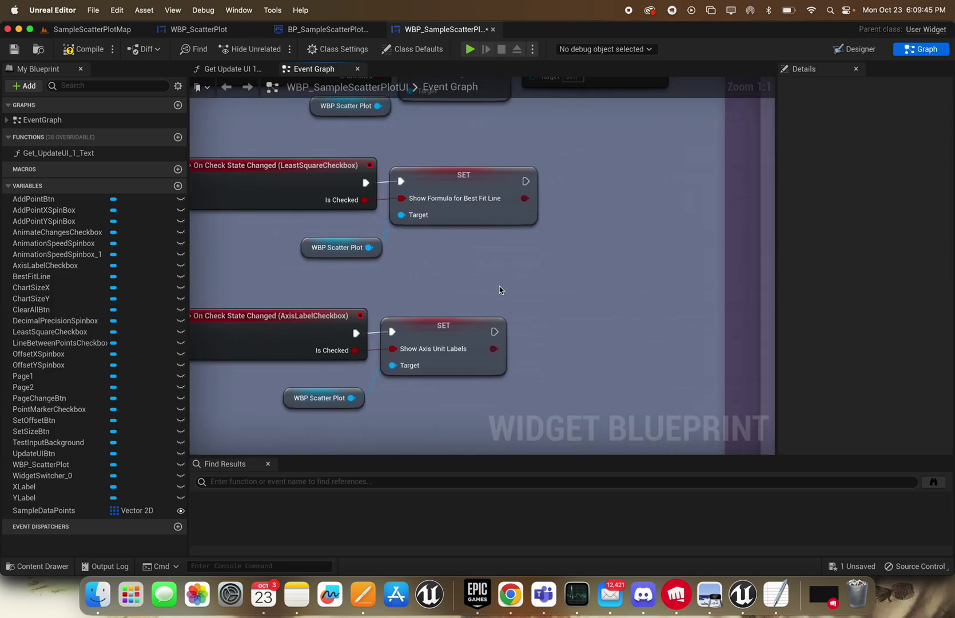
right_click_drag(499, 286, 642, 149)
scroll(643, 149, "down", 5)
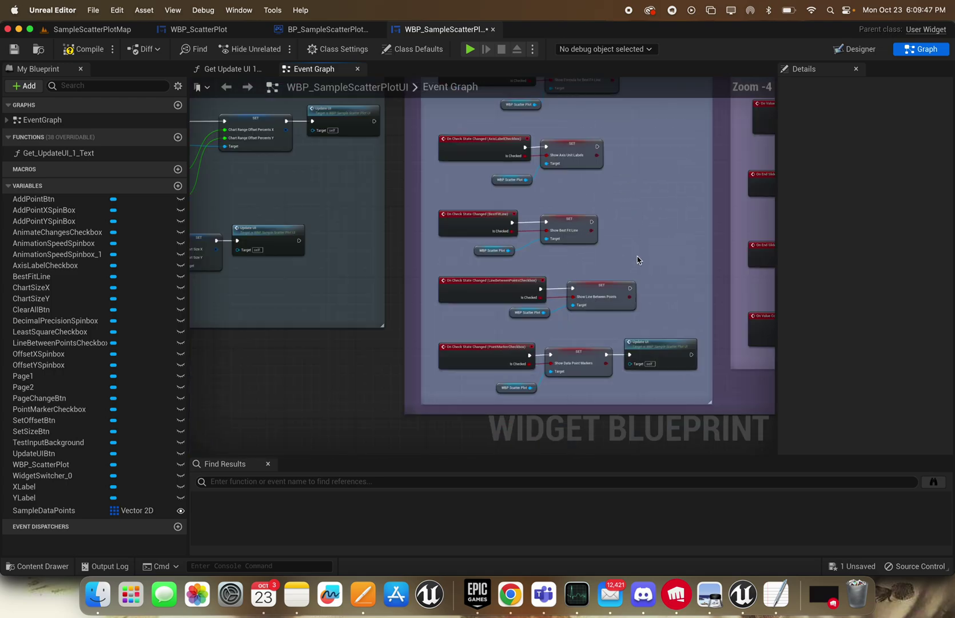
right_click_drag(638, 258, 379, 331)
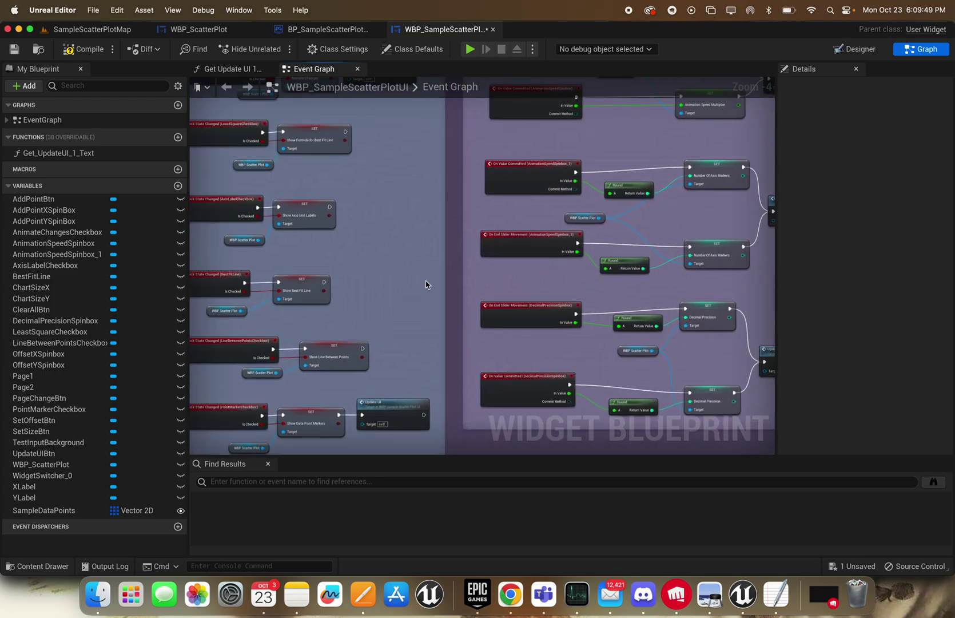
right_click_drag(427, 284, 355, 358)
right_click_drag(439, 295, 645, 317)
scroll(767, 357, "down", 1)
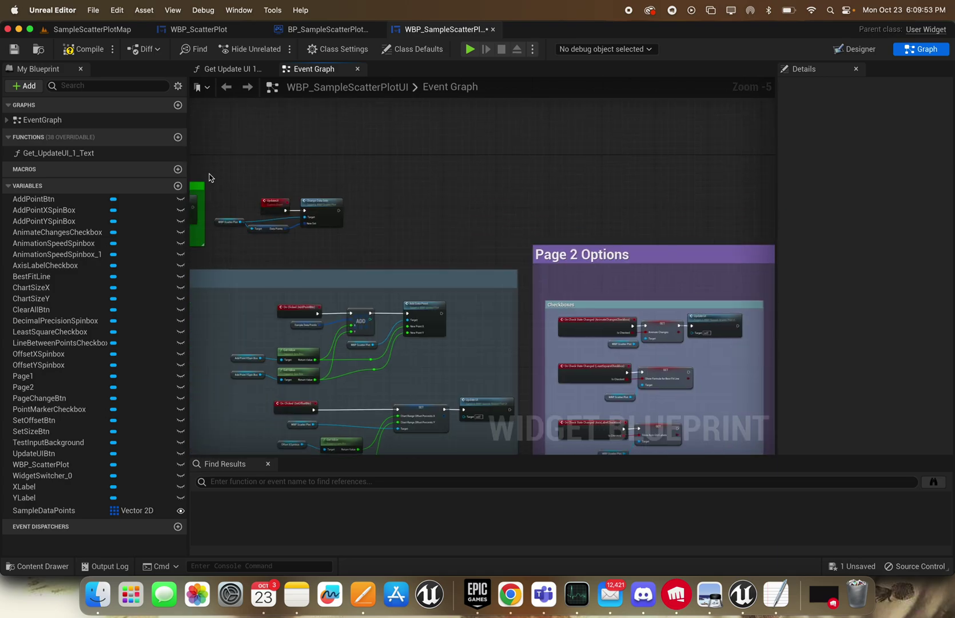
right_click_drag(209, 177, 467, 191)
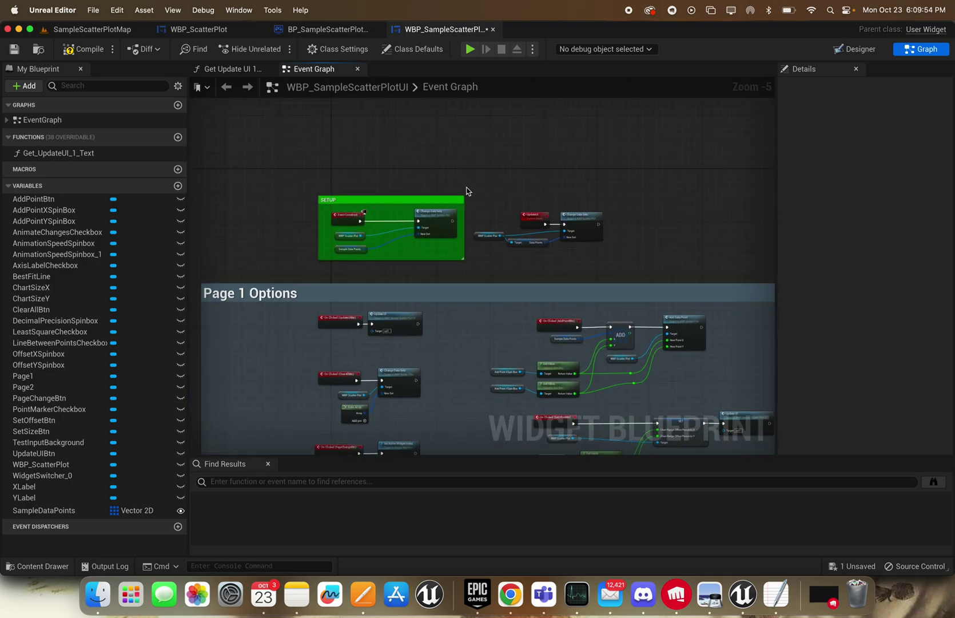
Step: Switch to the WBP_ScatterPlot blueprint and browse its 37 functions such as AddDataPoint
left_click(323, 30)
left_click(200, 29)
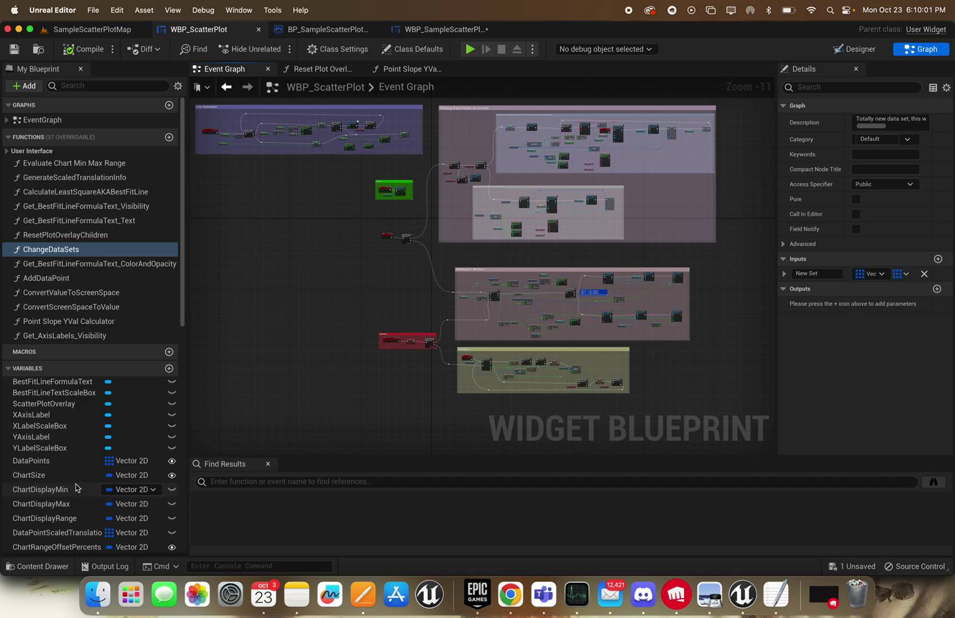
scroll(76, 486, "down", 2)
scroll(76, 485, "down", 2)
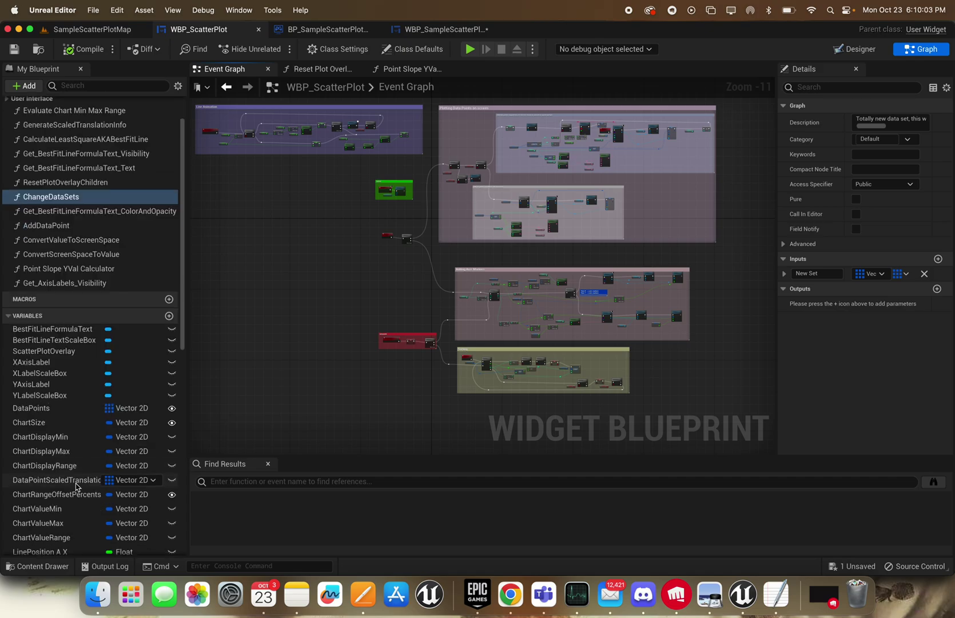